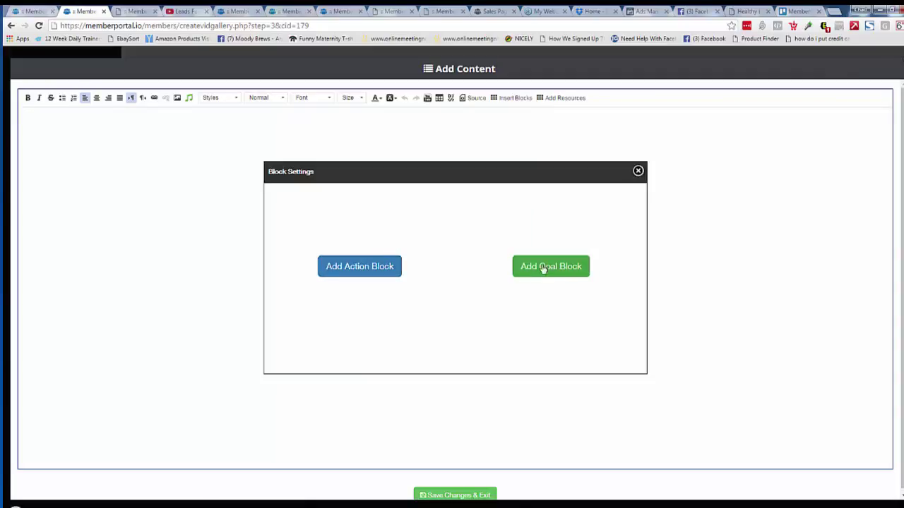
Create an action block with a video and a register button, titled "Step #1 - Get Your Host"
left_click(360, 268)
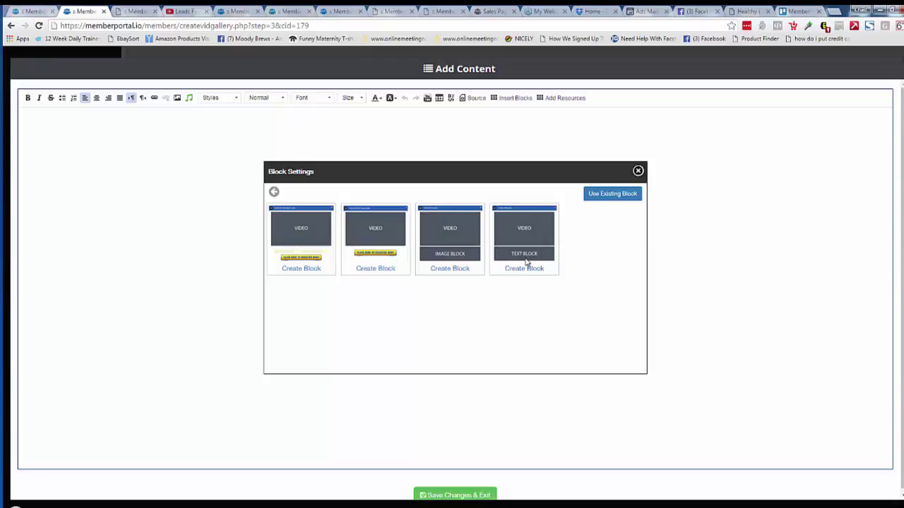
left_click(374, 269)
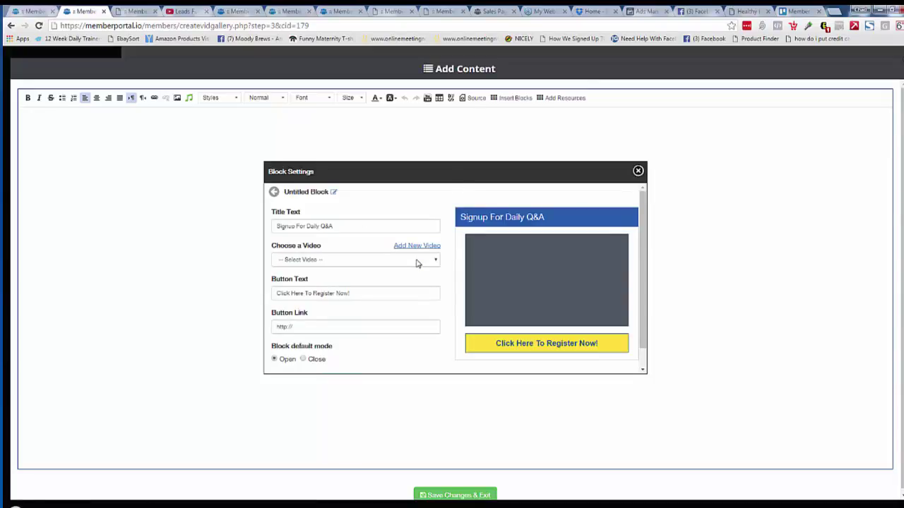
left_click_drag(344, 226, 274, 226)
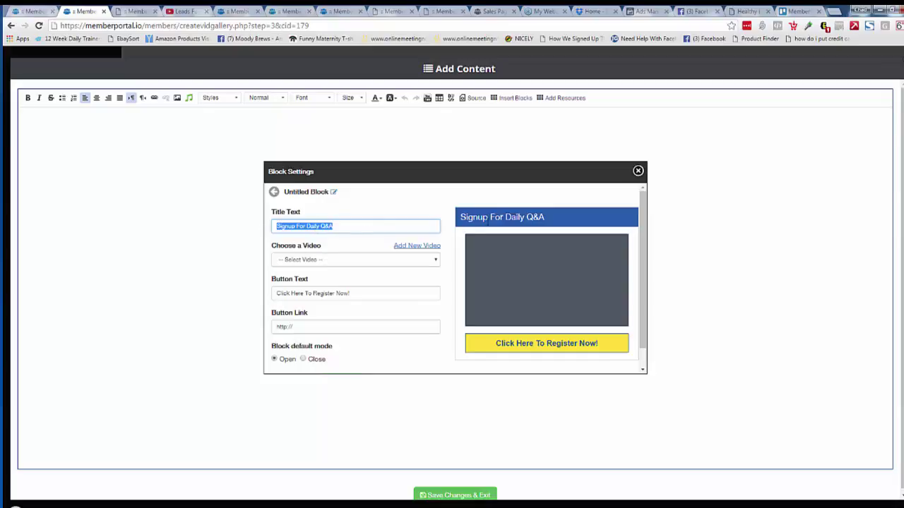
left_click(340, 226)
key("ctrl+a")
type("Step #1")
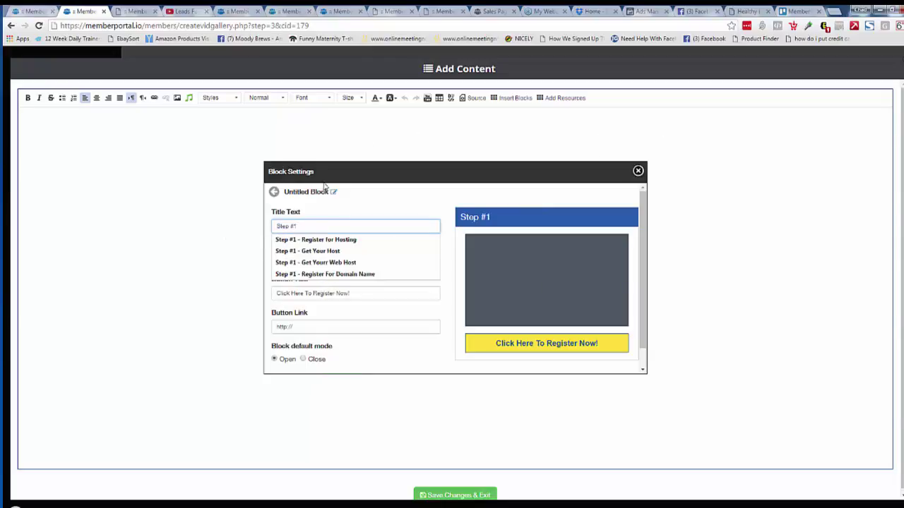
left_click(308, 251)
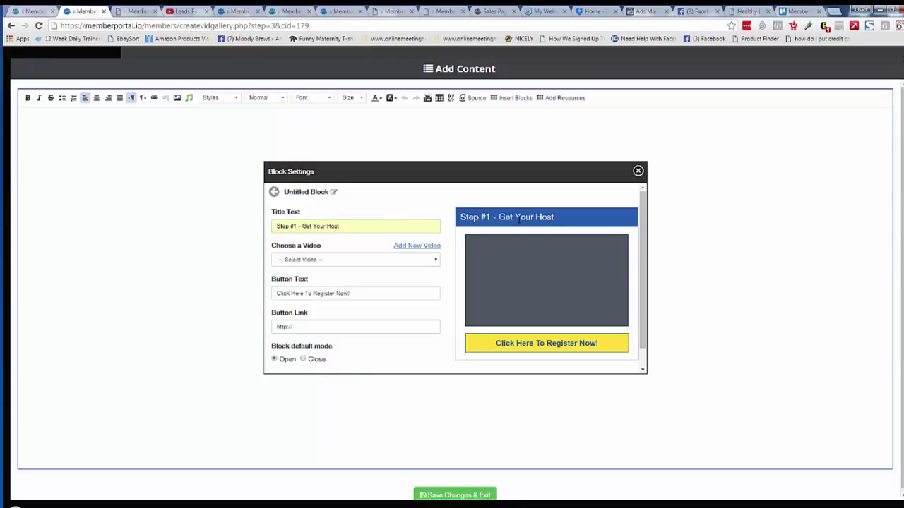
left_click(436, 261)
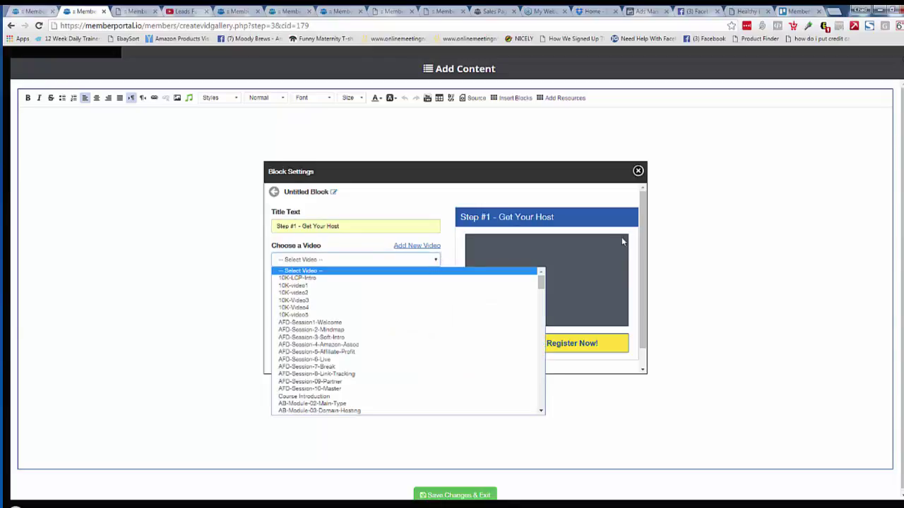
left_click(400, 207)
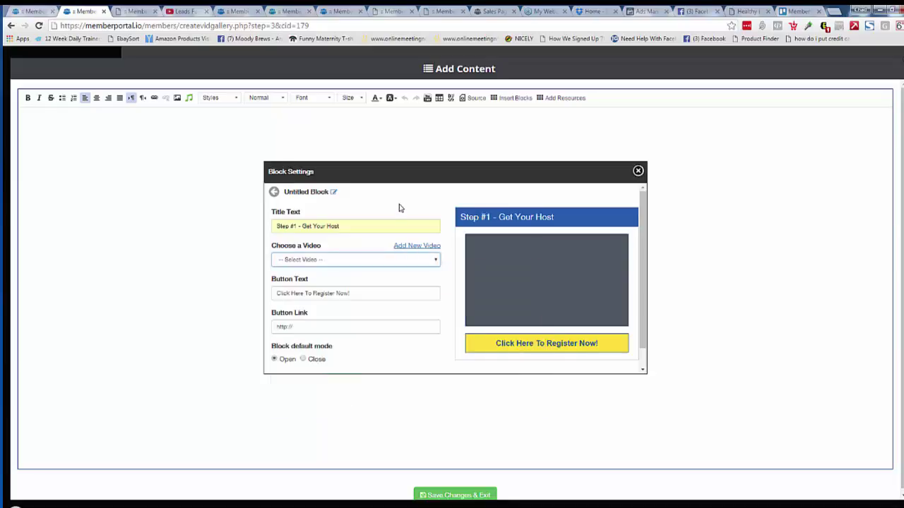
left_click(416, 245)
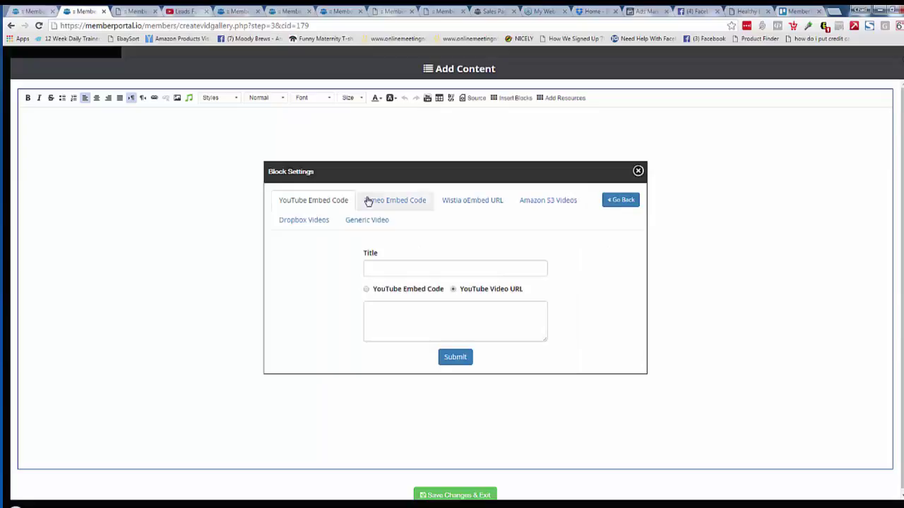
left_click(620, 201)
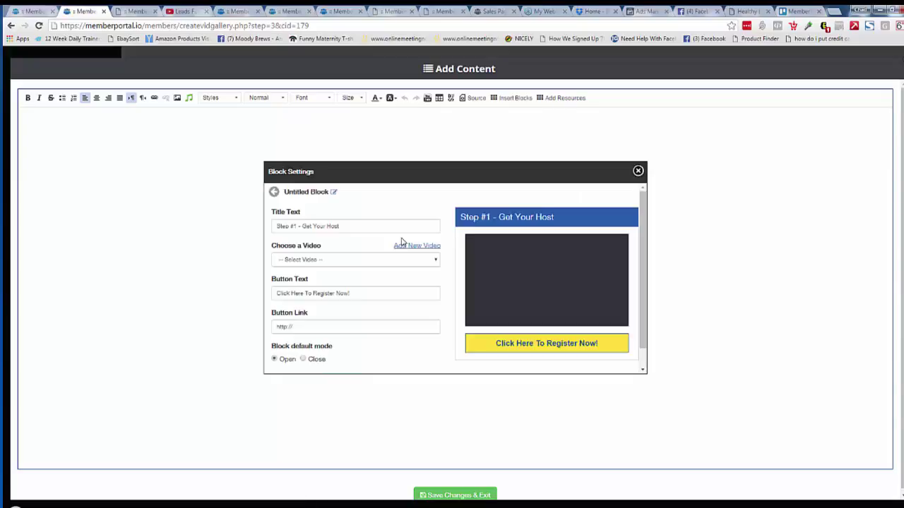
Choose 10K-video1 as the block's video and set the button text to "Click For Step #1"
left_click(435, 263)
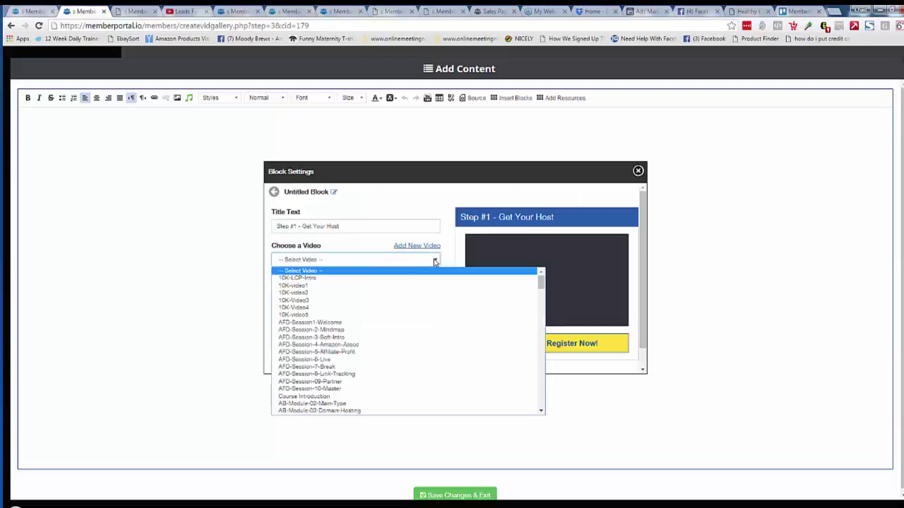
left_click(336, 290)
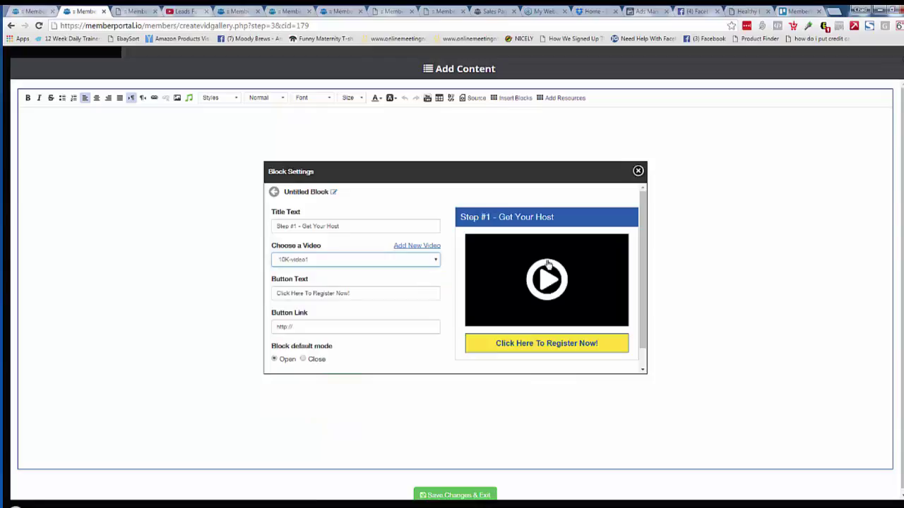
left_click_drag(369, 295, 217, 302)
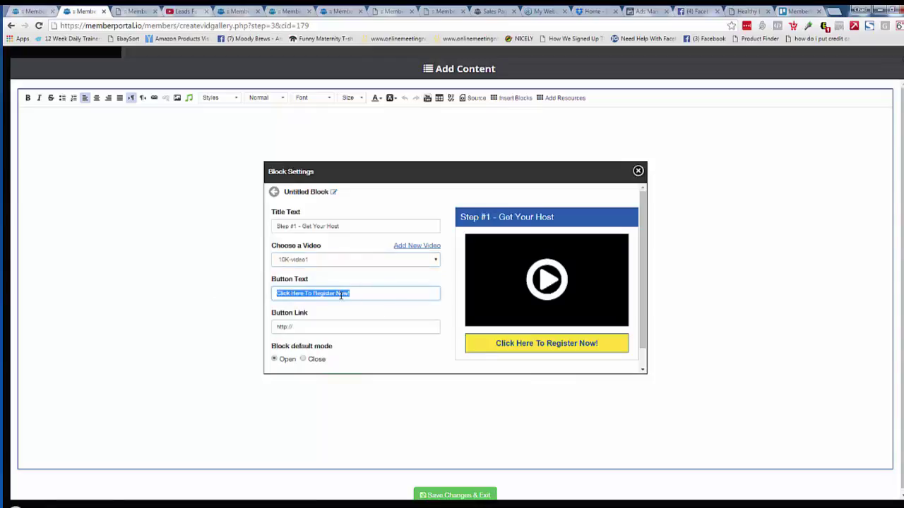
type("Click For S")
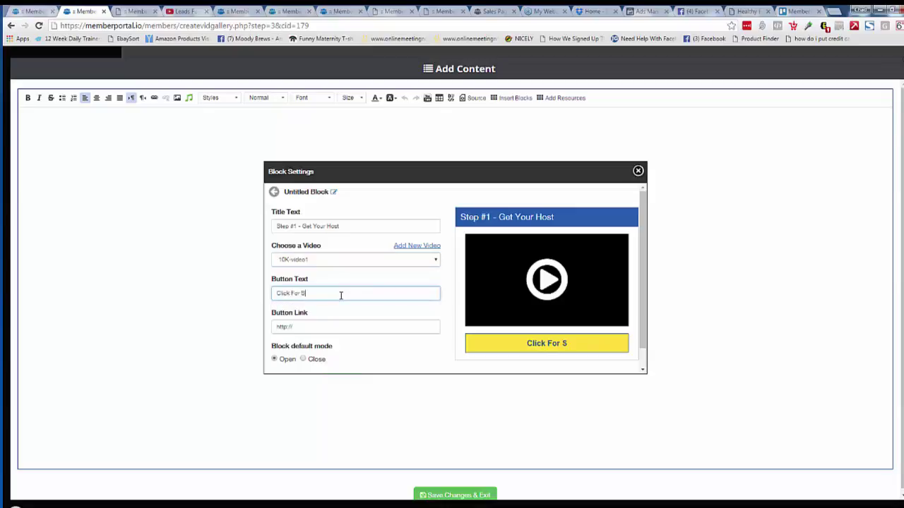
type("taep #1")
Set the button link to the owner's website address with the path /step1, with Open as the block default mode
left_click(320, 329)
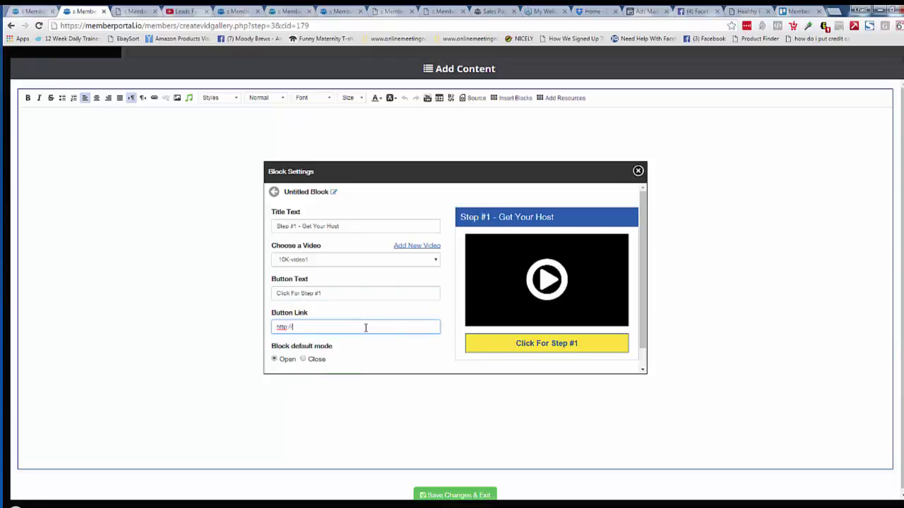
type("chadnicely.c")
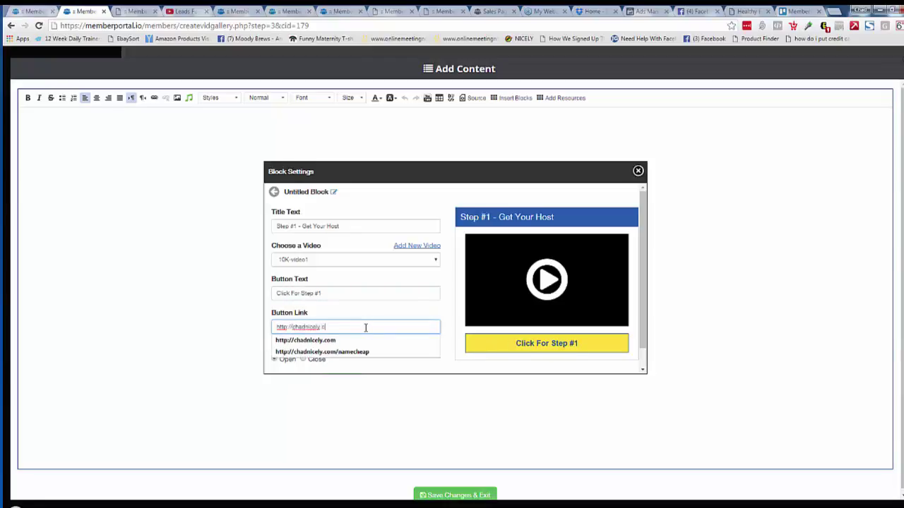
type("om/c")
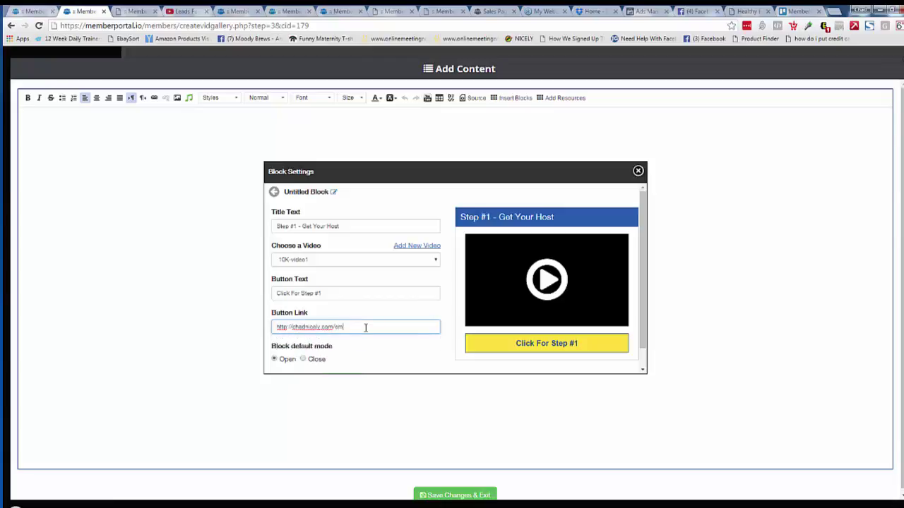
key("BackSpace")
key("BackSpace")
type("st")
scroll(636, 283, "down", 1)
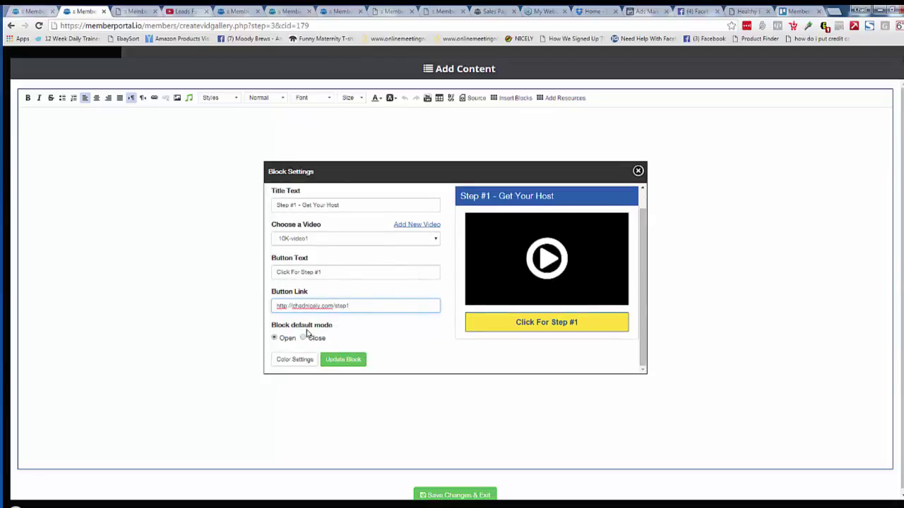
left_click(275, 338)
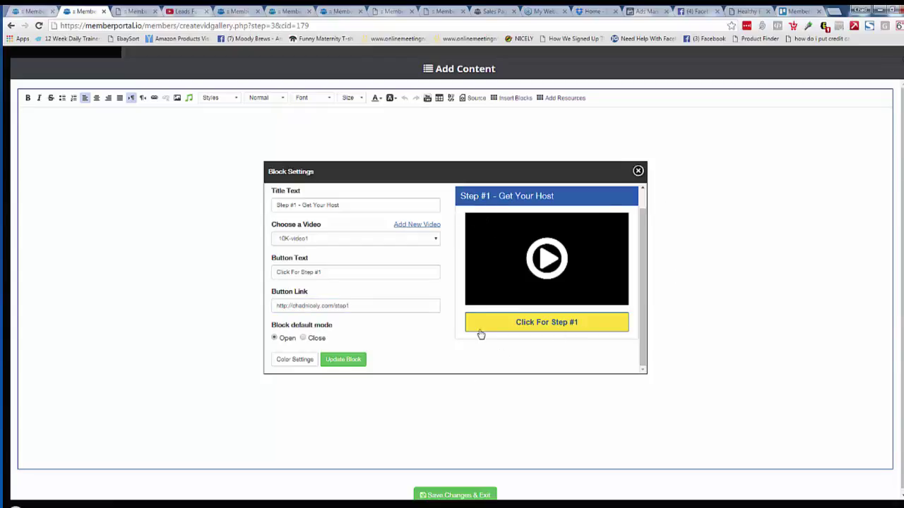
left_click(303, 338)
Set the block's BG color to magenta #ad287c in its color settings
left_click(298, 361)
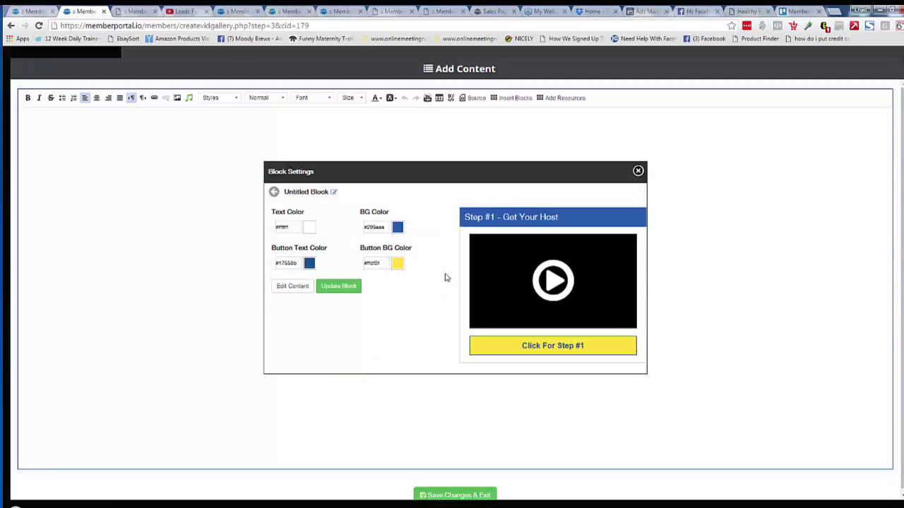
left_click_drag(291, 226, 266, 226)
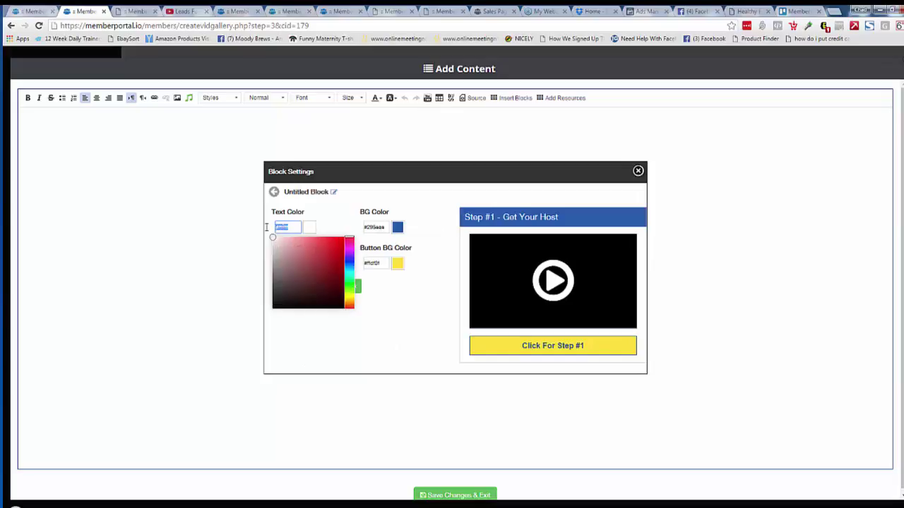
left_click(405, 213)
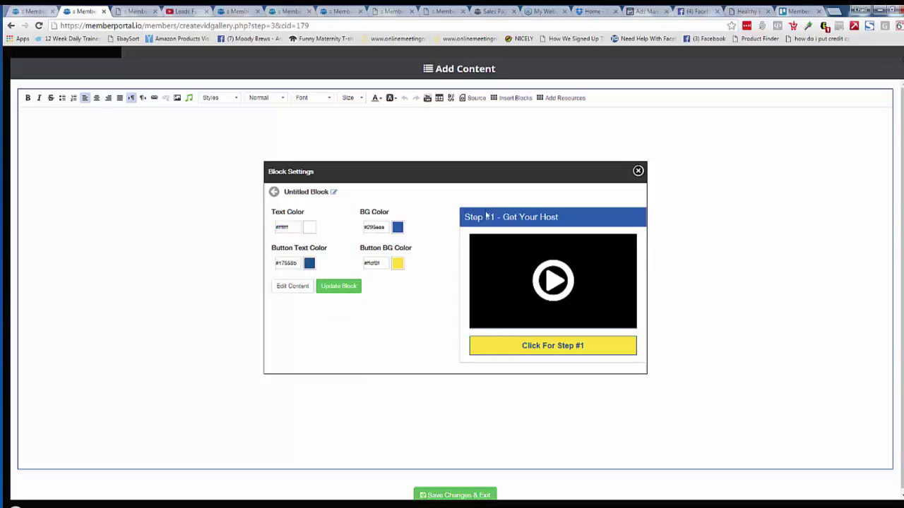
left_click(398, 228)
left_click(438, 245)
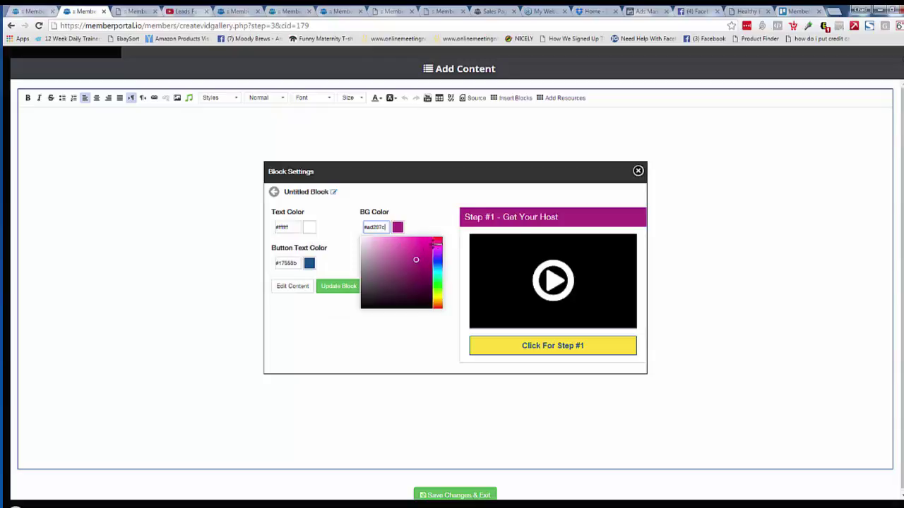
left_click(464, 197)
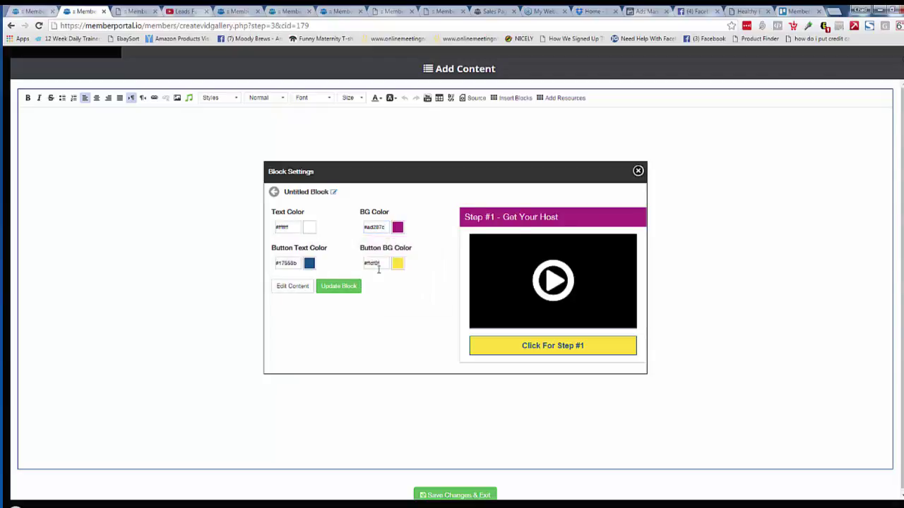
Change the button BG color of the block to a bright blue
left_click(398, 264)
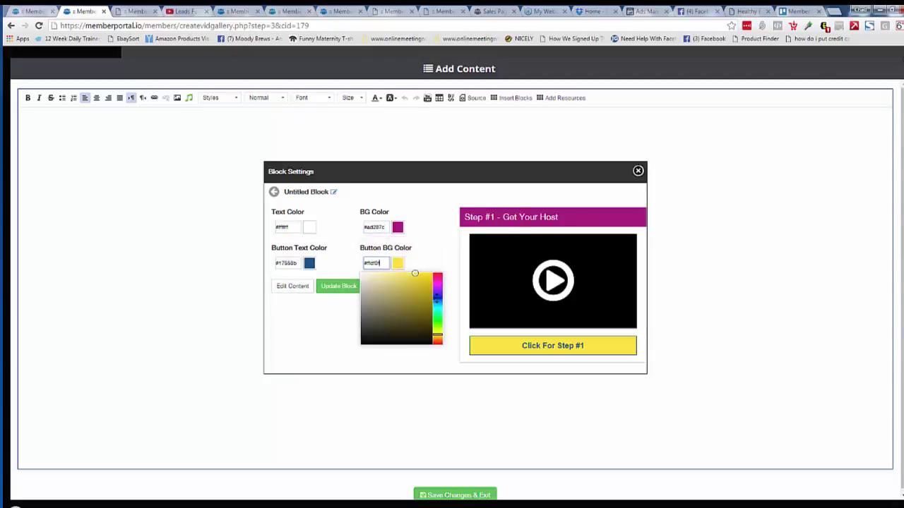
left_click(437, 299)
left_click(421, 262)
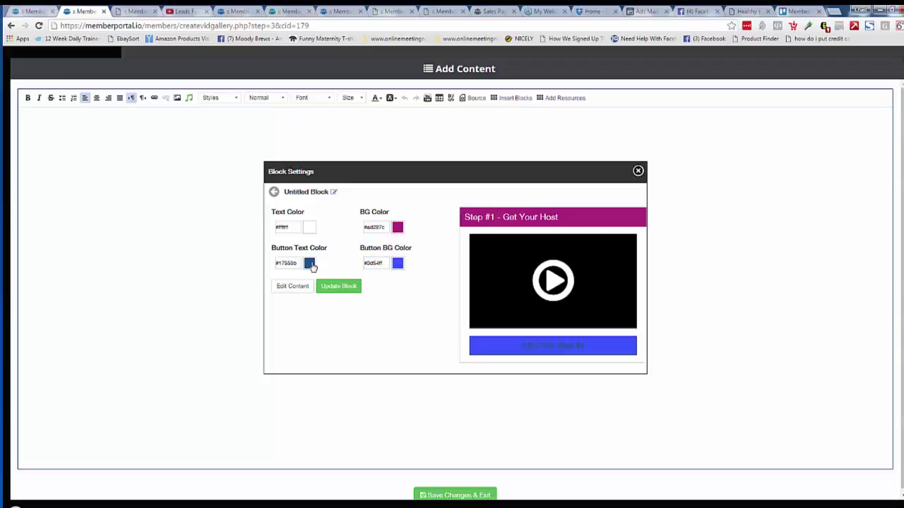
Set the button text color to white, #ffffff, and update the block so it goes into the page content
left_click(311, 264)
left_click_drag(271, 276, 424, 329)
left_click(424, 328)
left_click(310, 264)
left_click_drag(286, 284, 271, 281)
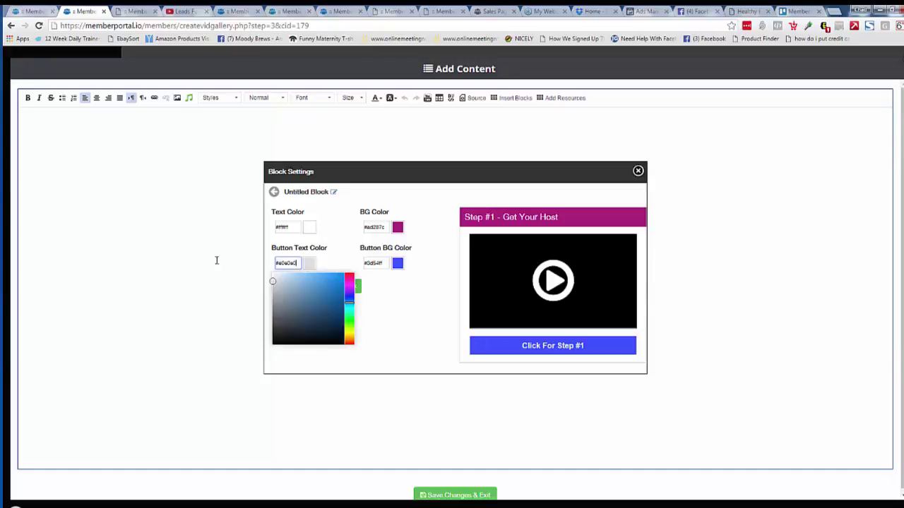
left_click_drag(218, 409, 296, 263)
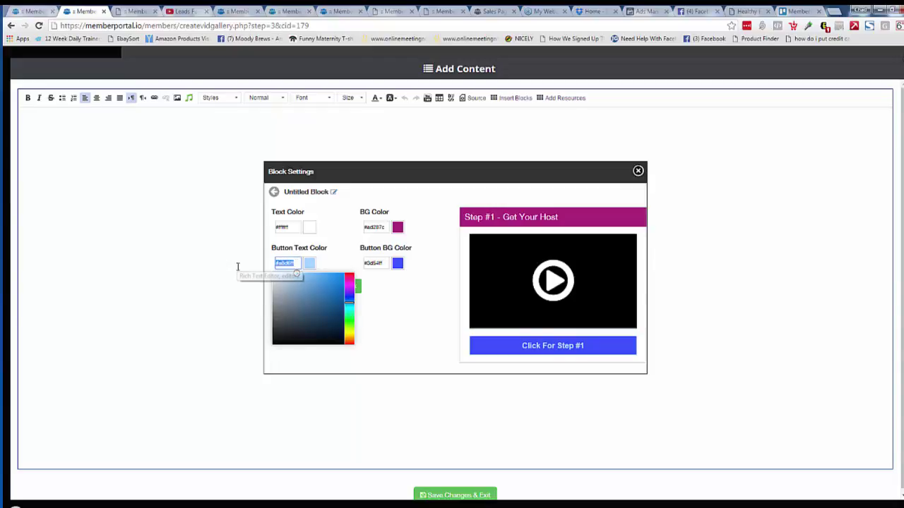
type("#fffff")
left_click(203, 263)
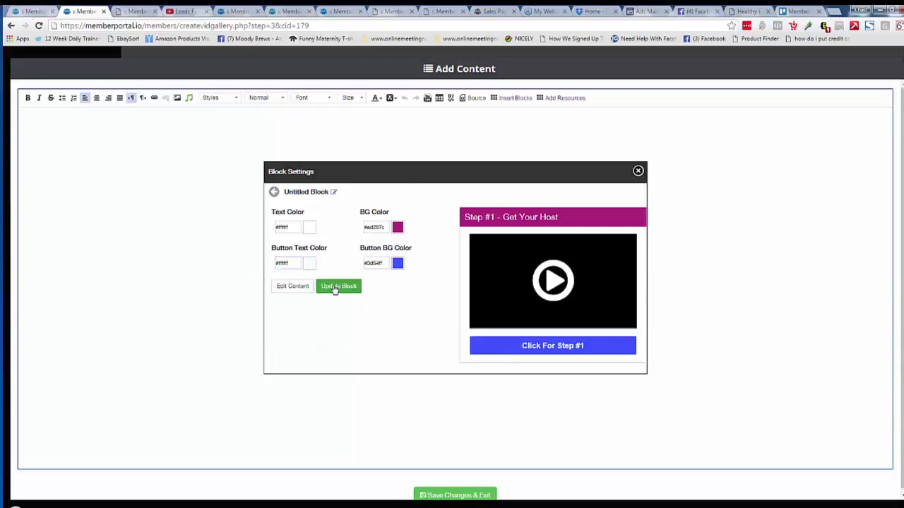
left_click(334, 288)
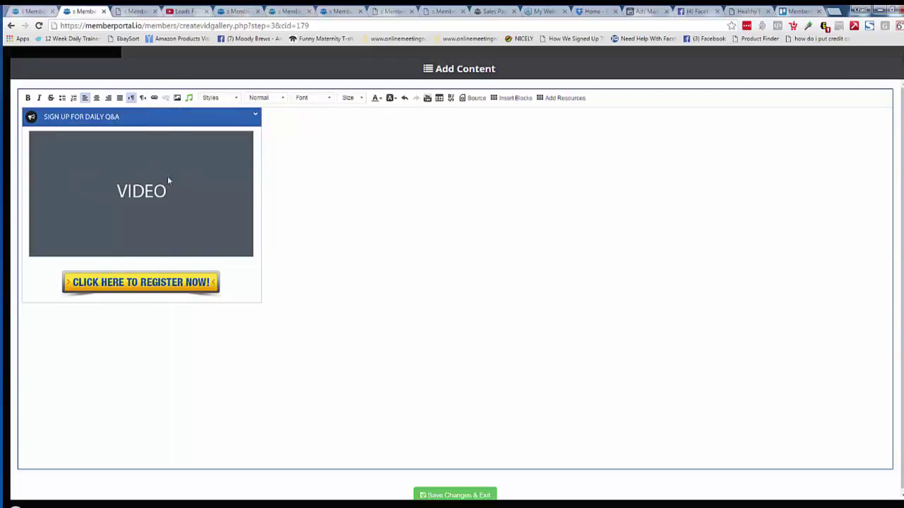
Review the inserted block's settings, then save the page content and exit the editor
left_click(149, 190)
double_click(149, 189)
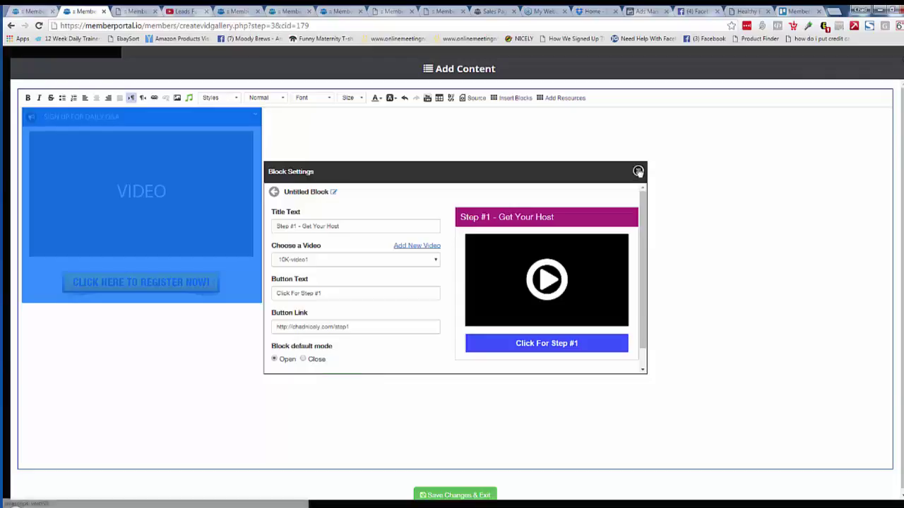
left_click(636, 171)
left_click(410, 217)
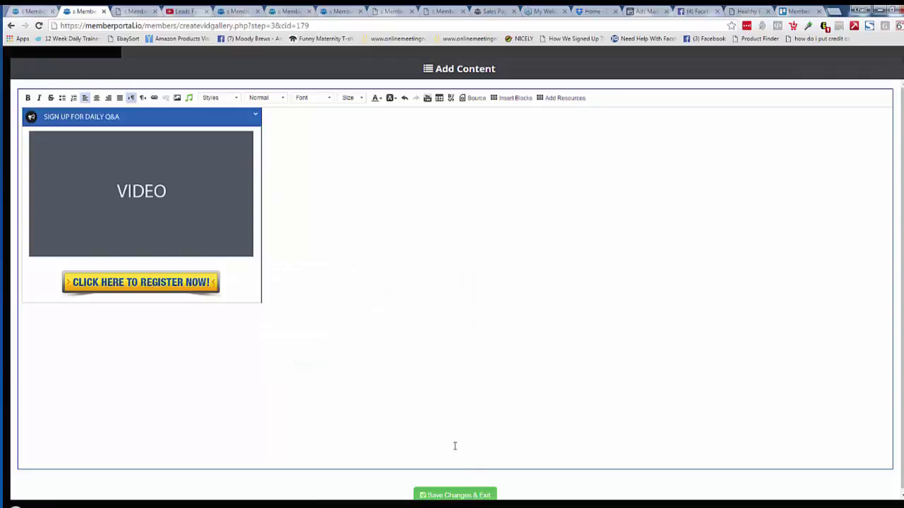
left_click(456, 495)
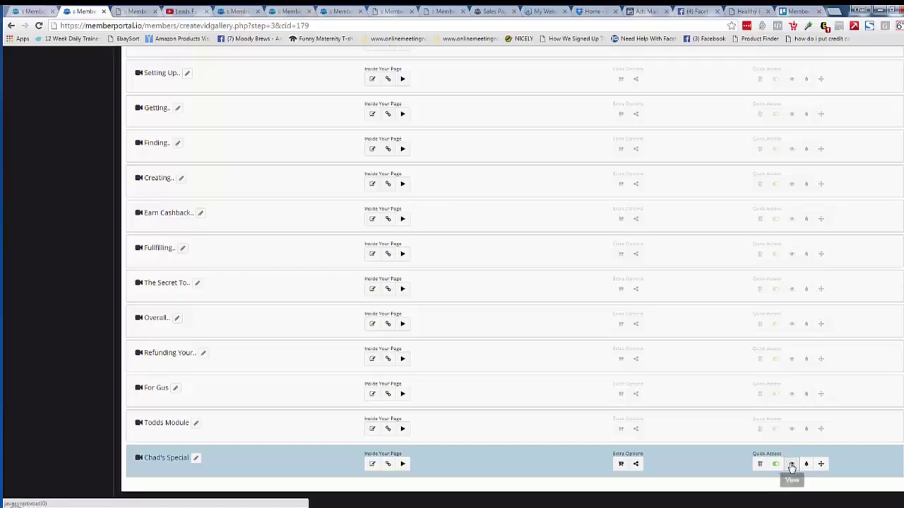
Preview the last module in the list and collapse its "Step #1 - Get Your Host" block
left_click(791, 466)
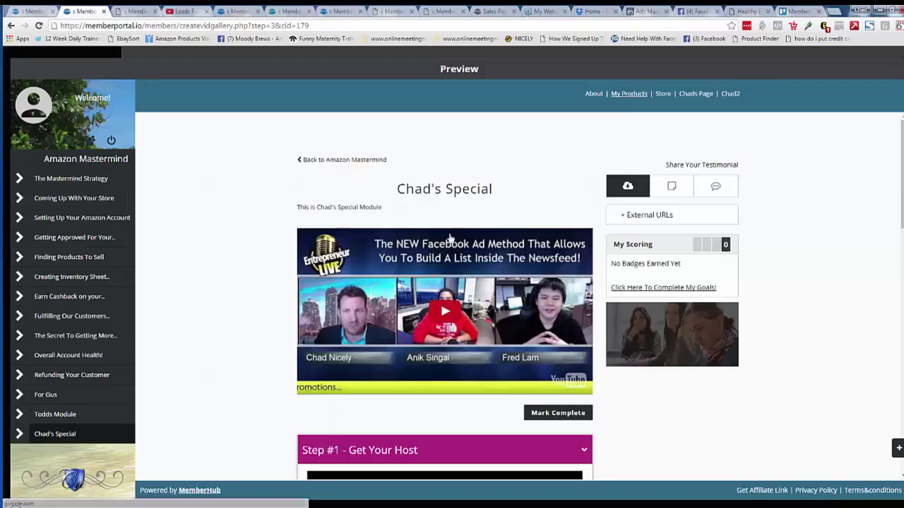
left_click_drag(901, 161, 899, 233)
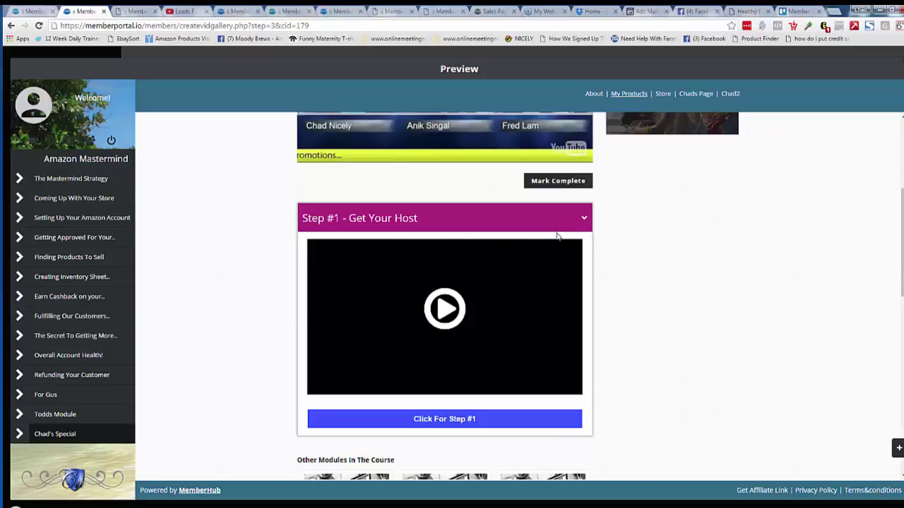
left_click(585, 219)
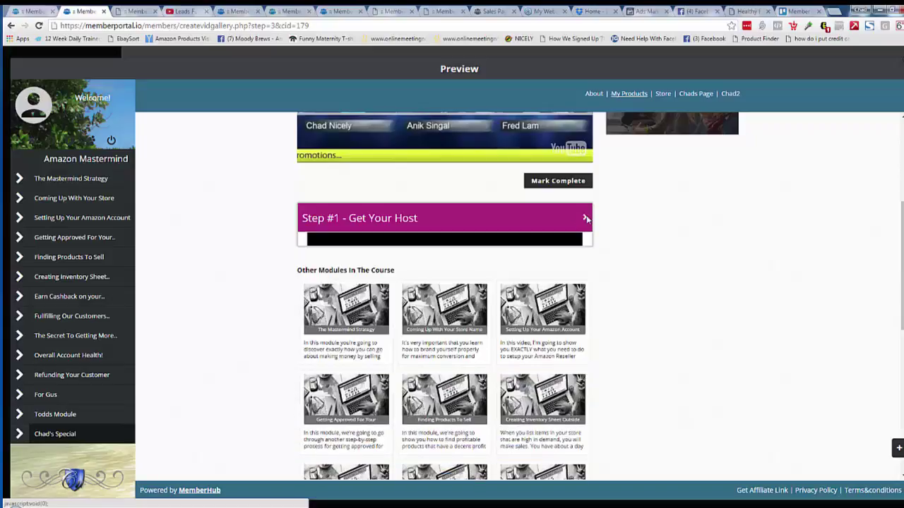